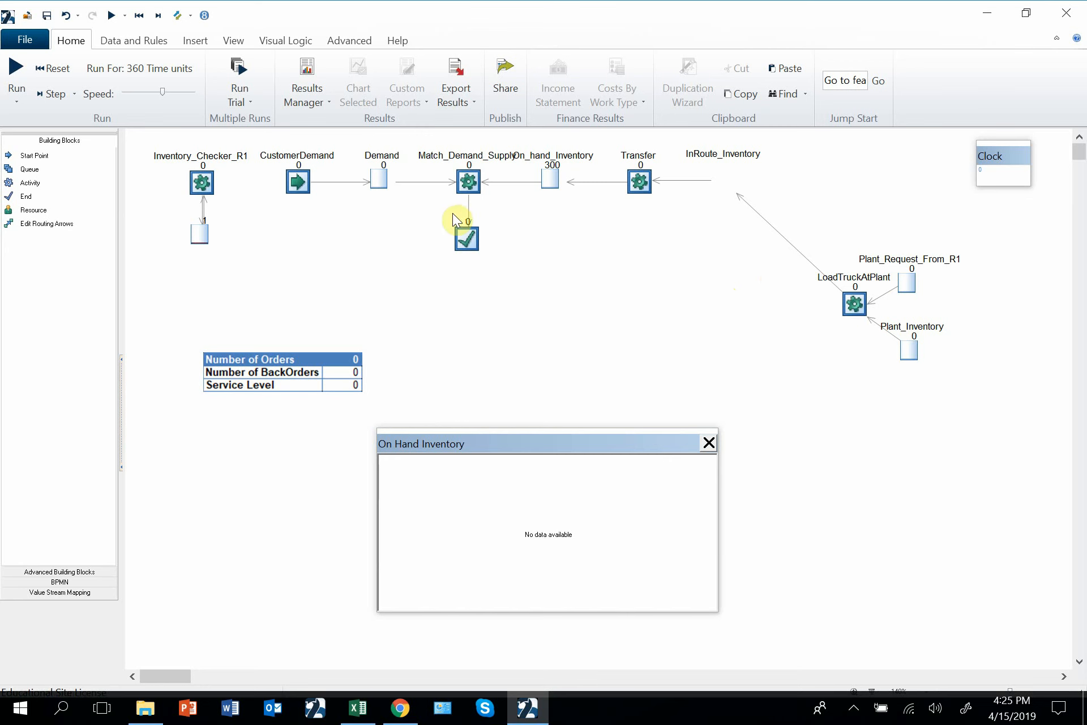
Reset the inventory simulation to its starting state.
{"action": "left_click", "coordinate": [138, 15]}
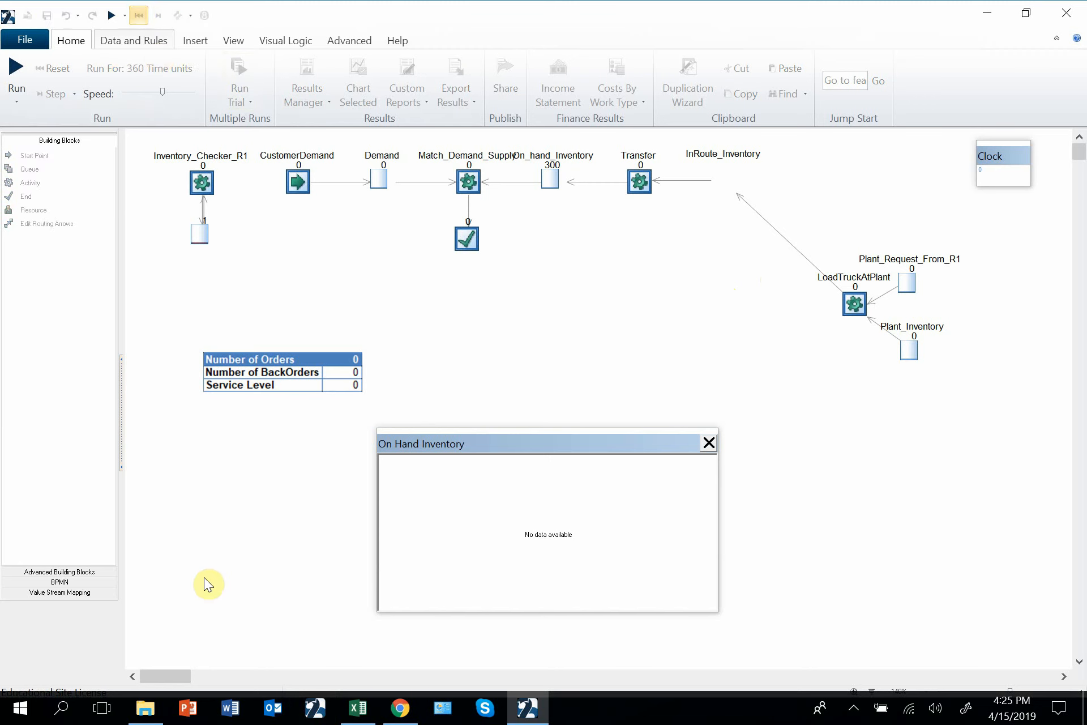
Switch to the Inventory_IO workbook in Excel and examine the daily demand and lead time averages and standard deviations.
{"action": "left_click", "coordinate": [358, 708]}
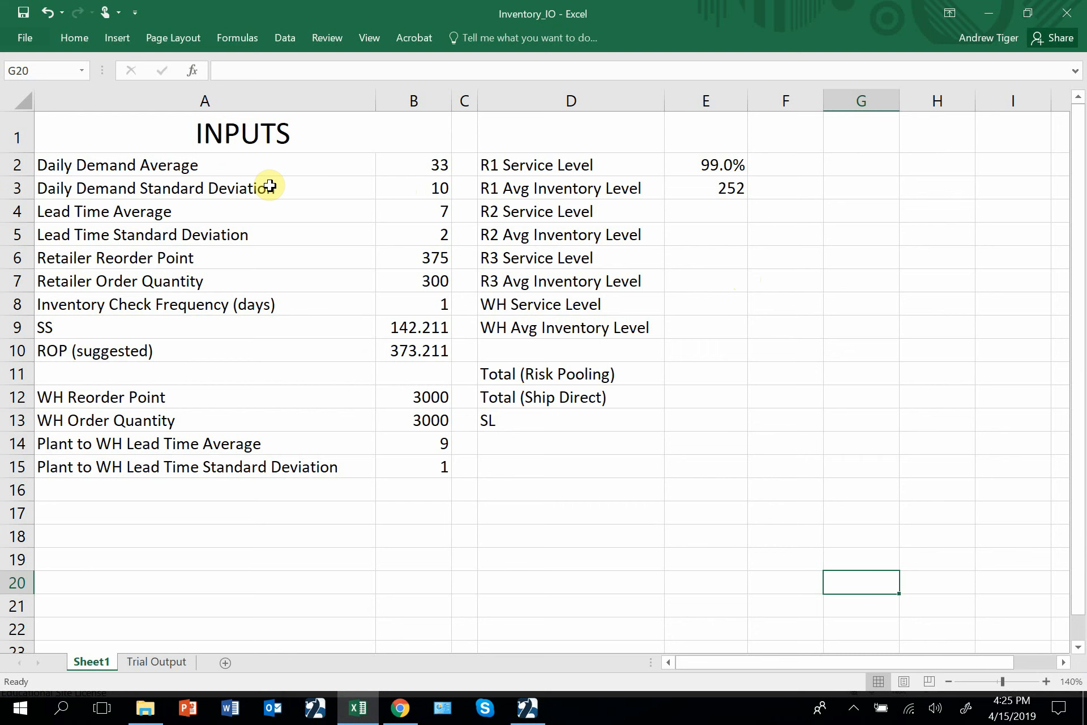
{"action": "left_click_drag", "start_coordinate": [299, 165], "coordinate": [404, 289]}
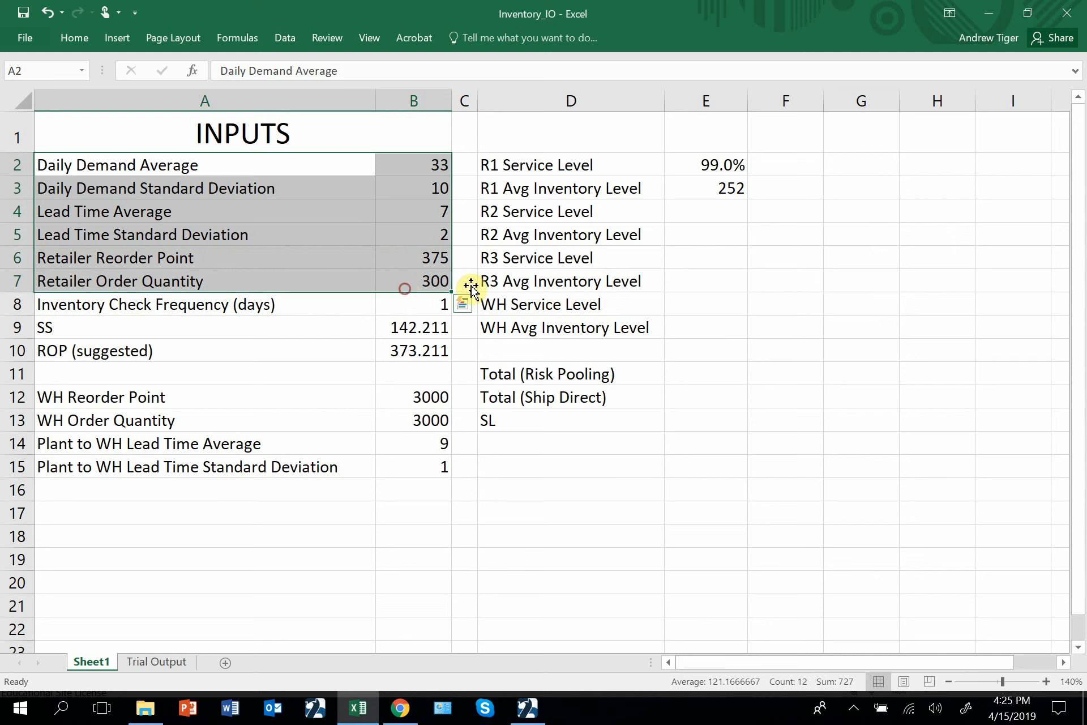
{"action": "left_click", "coordinate": [616, 250]}
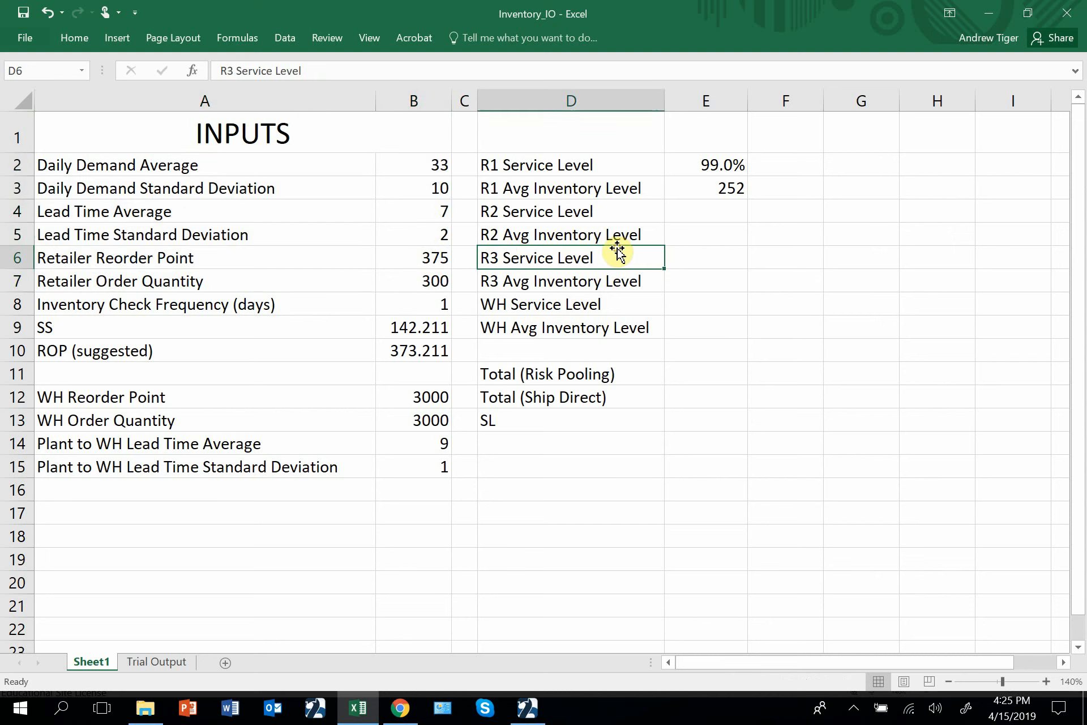
{"action": "left_click", "coordinate": [406, 165]}
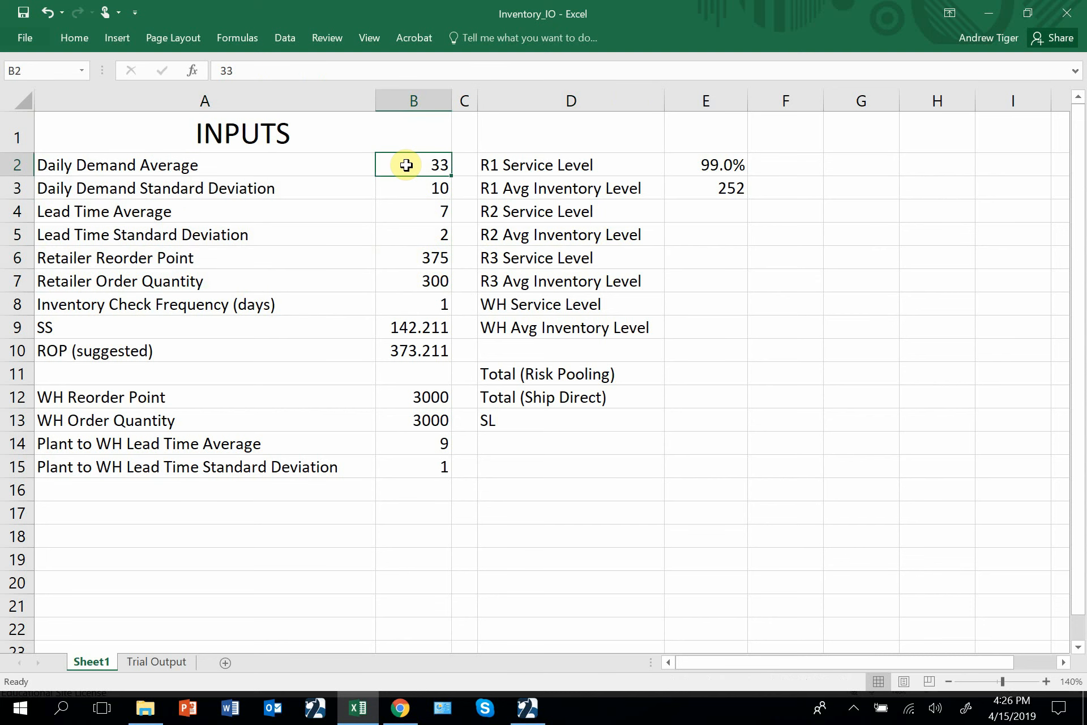
{"action": "left_click", "coordinate": [412, 181]}
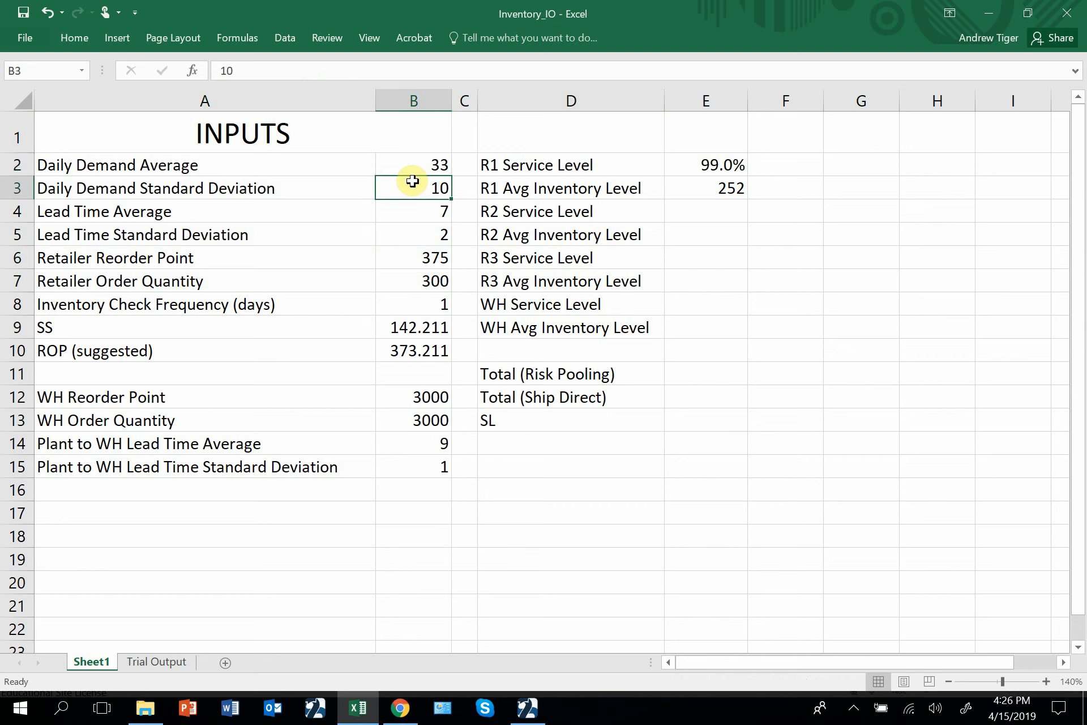
{"action": "left_click_drag", "start_coordinate": [413, 164], "coordinate": [410, 186]}
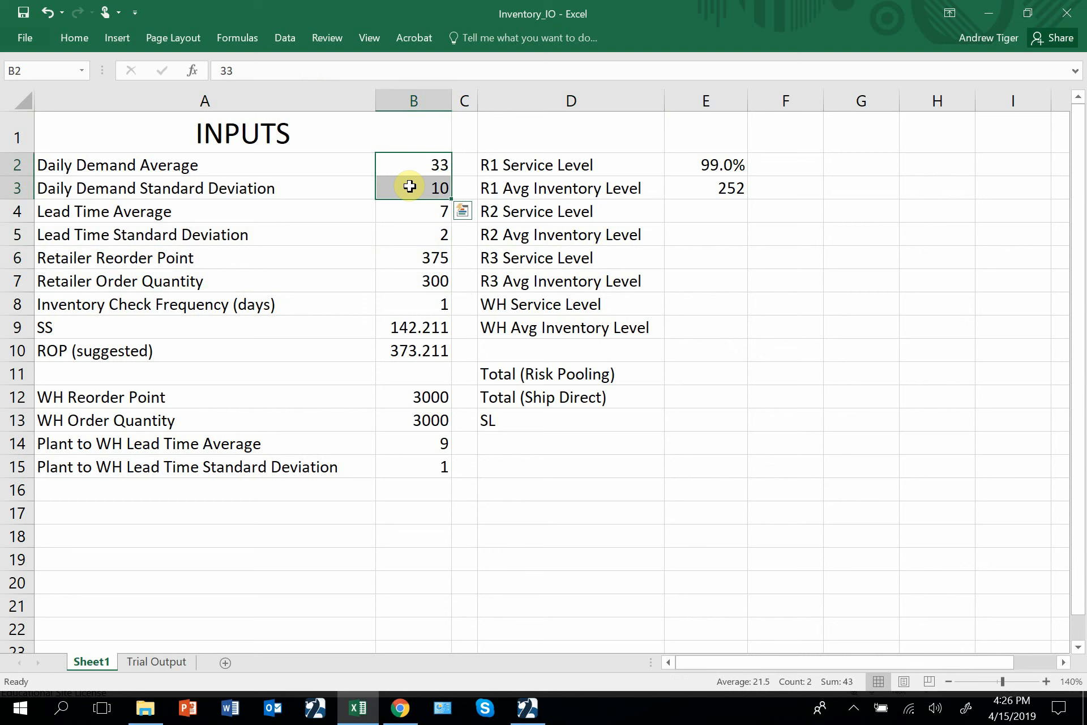
{"action": "mouse_move", "coordinate": [403, 184]}
{"action": "left_mouse_down"}
{"action": "mouse_move", "coordinate": [408, 165]}
{"action": "mouse_move", "coordinate": [407, 185]}
{"action": "left_mouse_up"}
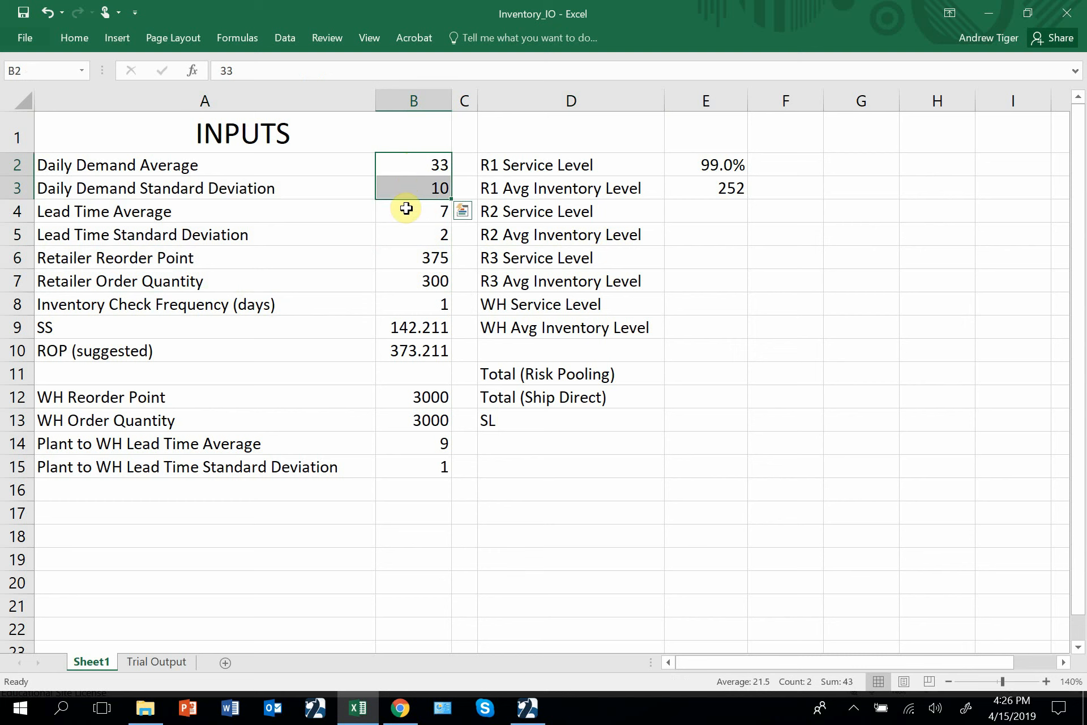
{"action": "left_click", "coordinate": [407, 209]}
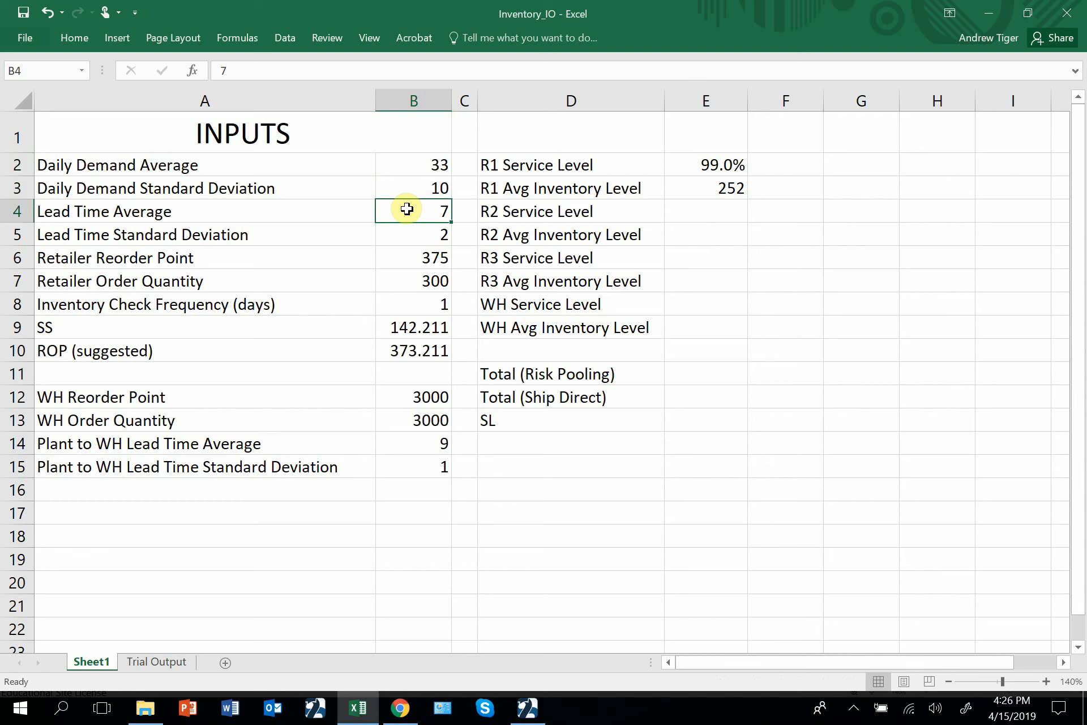
{"action": "left_click", "coordinate": [409, 233]}
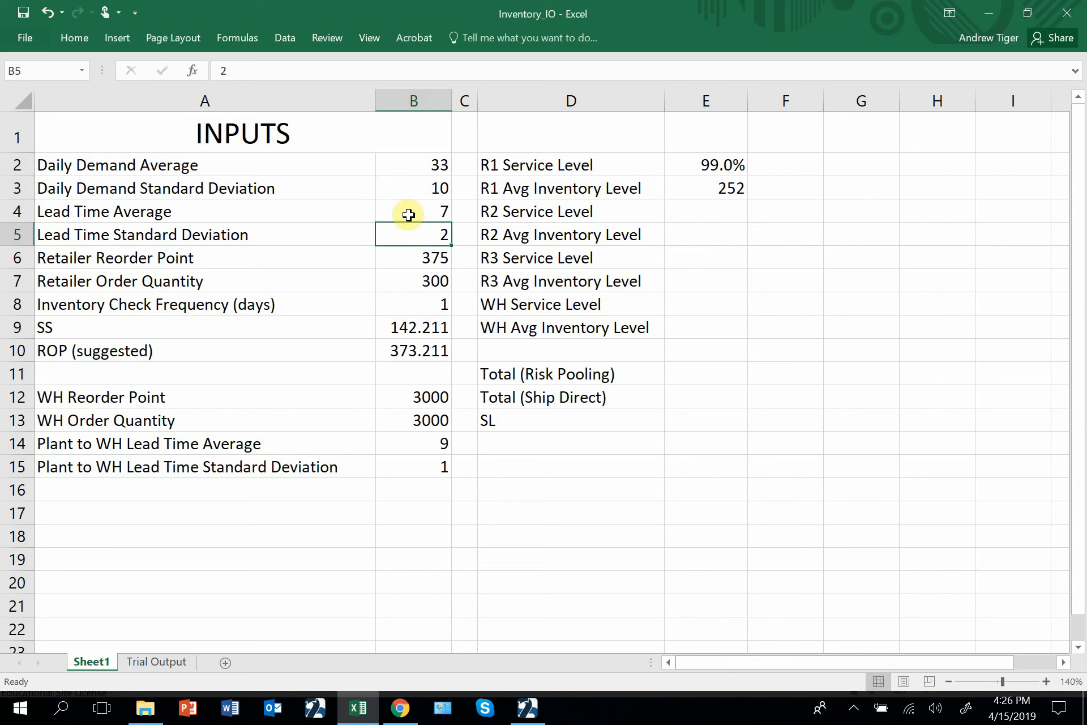
{"action": "left_click_drag", "start_coordinate": [409, 215], "coordinate": [399, 240]}
Review the retailer reorder point, order quantity and inventory check frequency, plus the warehouse inputs and the service and inventory level outputs.
{"action": "left_click", "coordinate": [396, 259]}
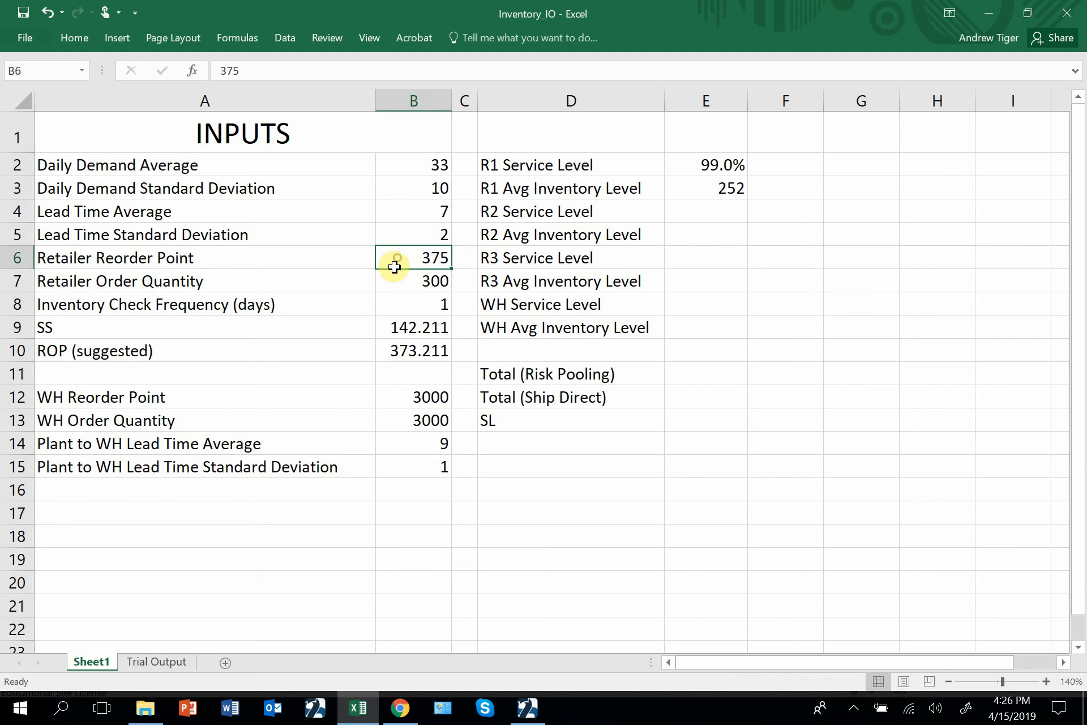
{"action": "left_click", "coordinate": [413, 281]}
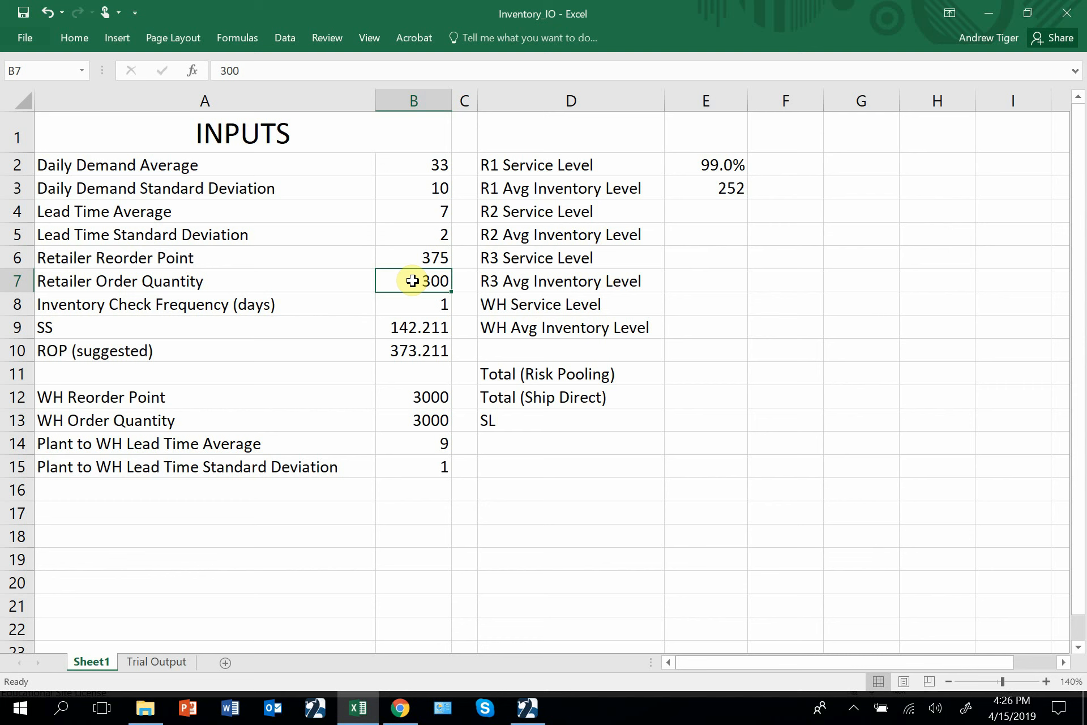
{"action": "left_click", "coordinate": [410, 255]}
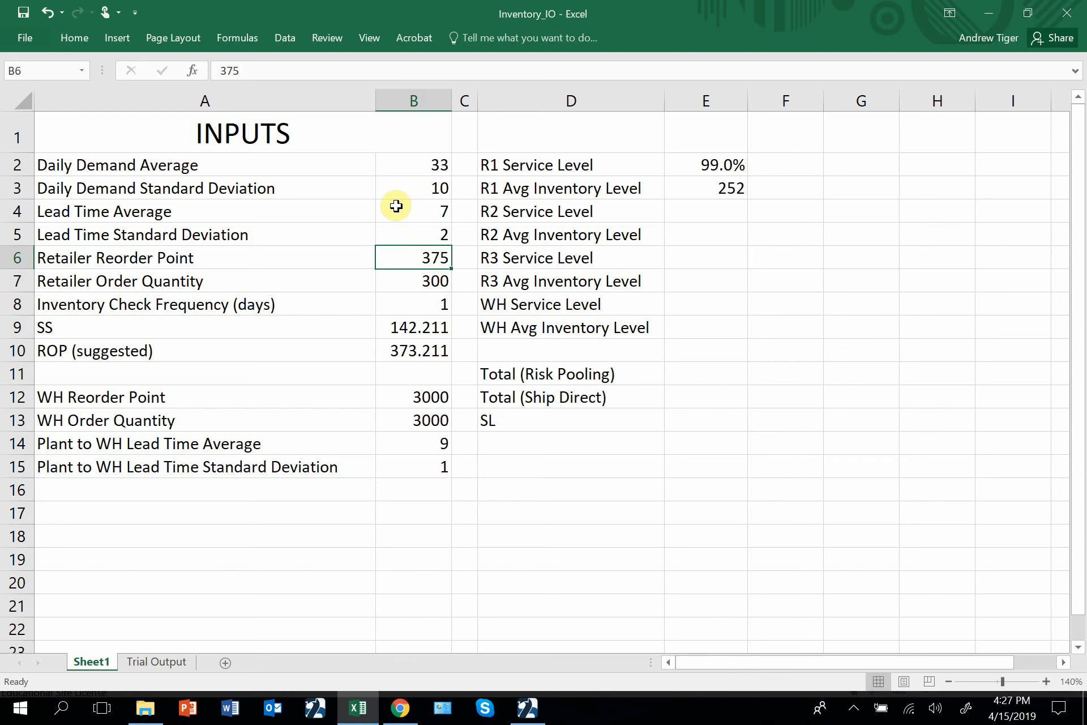
{"action": "left_click", "coordinate": [394, 257]}
{"action": "left_click", "coordinate": [395, 281]}
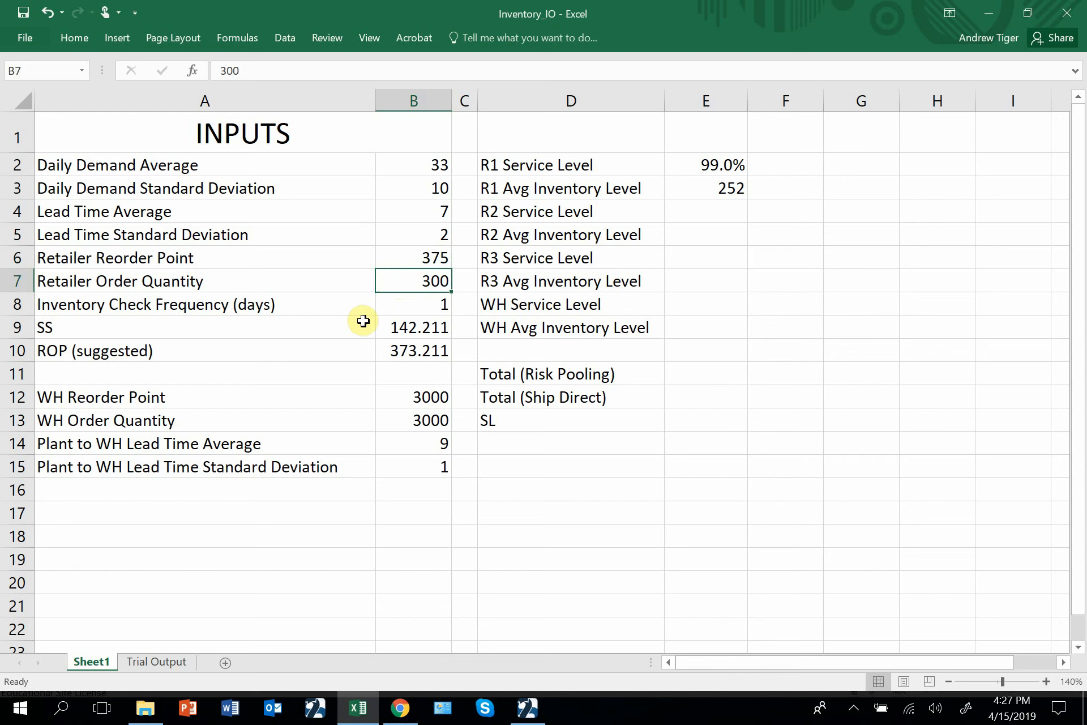
{"action": "left_click", "coordinate": [401, 310]}
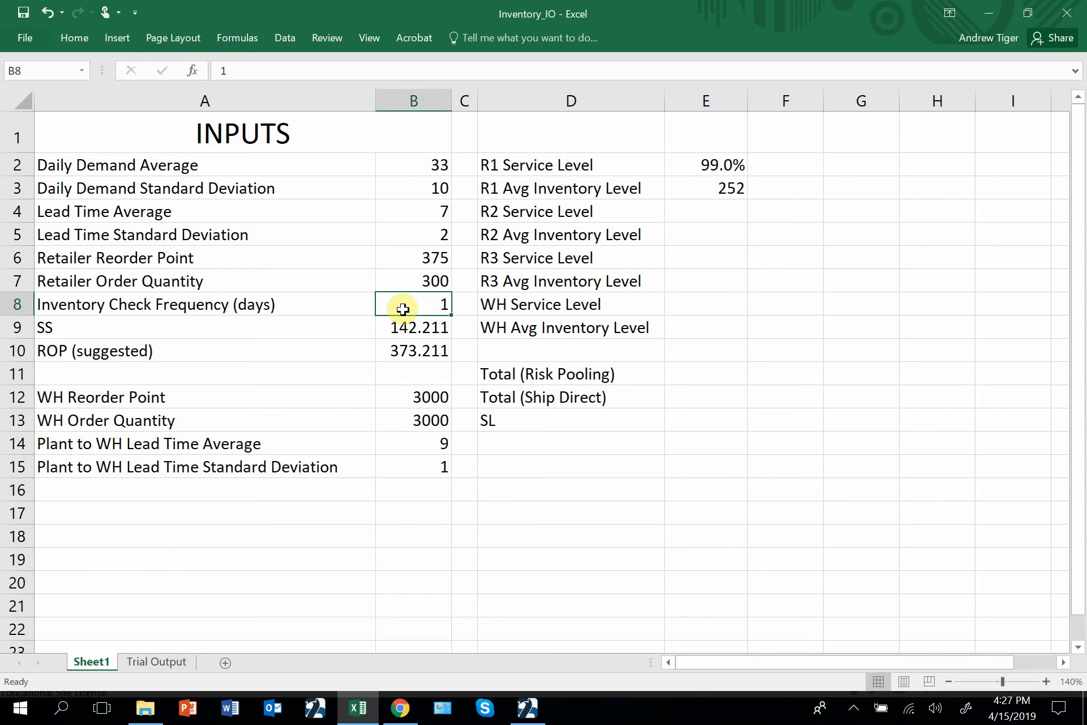
{"action": "left_click_drag", "start_coordinate": [252, 375], "coordinate": [443, 463]}
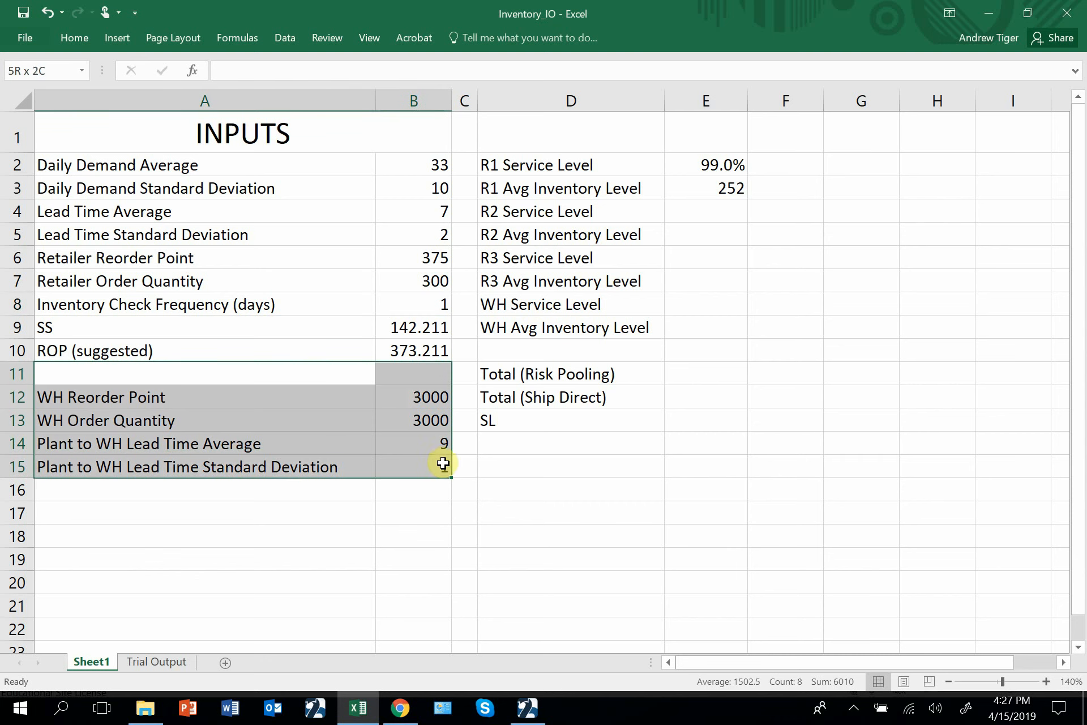
{"action": "left_click_drag", "start_coordinate": [517, 162], "coordinate": [722, 468]}
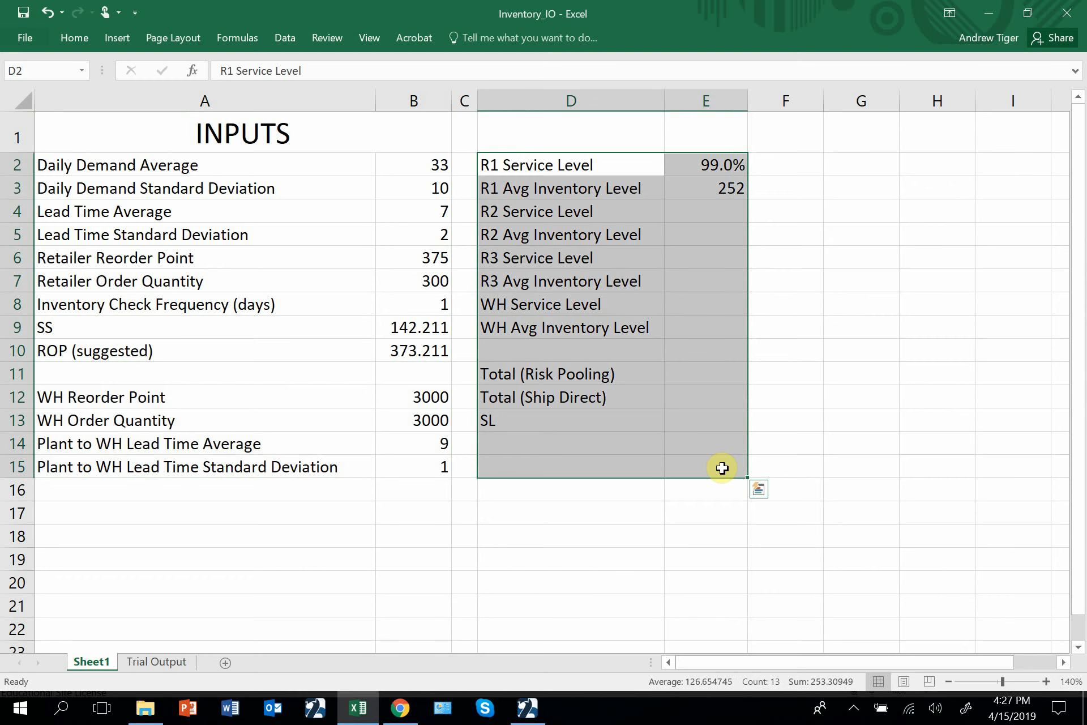
Switch to SIMUL8 and run the simulation to 360 time units, pausing partway, resuming at a slower speed and raising the speed to finish.
{"action": "left_click", "coordinate": [527, 708]}
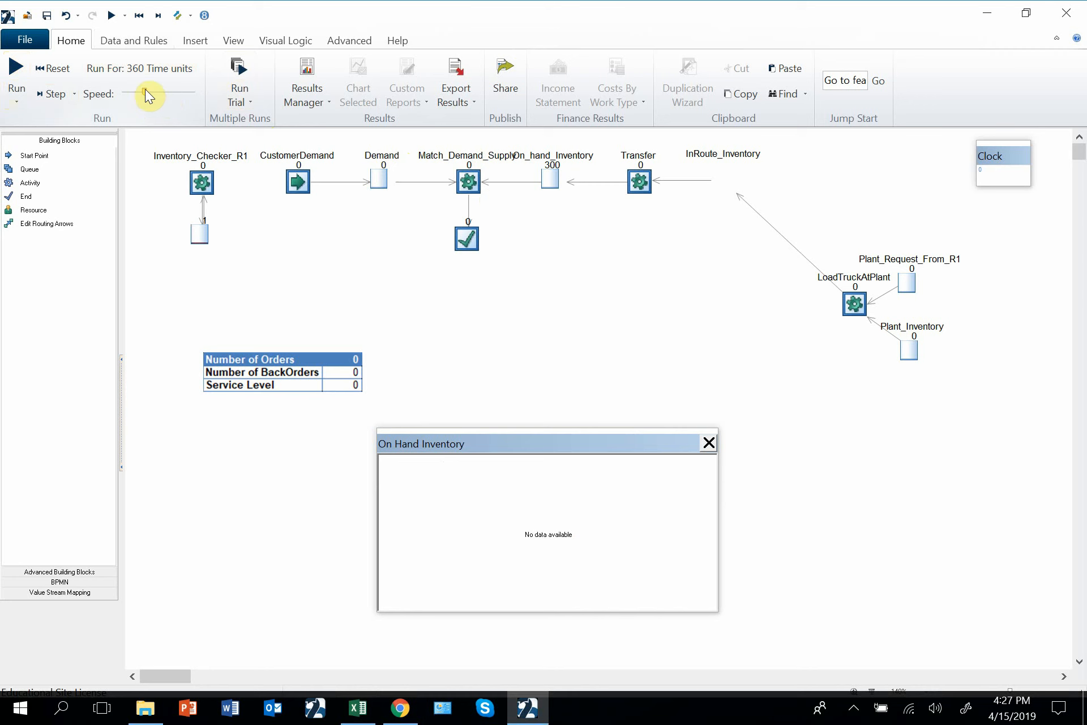
{"action": "left_click", "coordinate": [16, 69]}
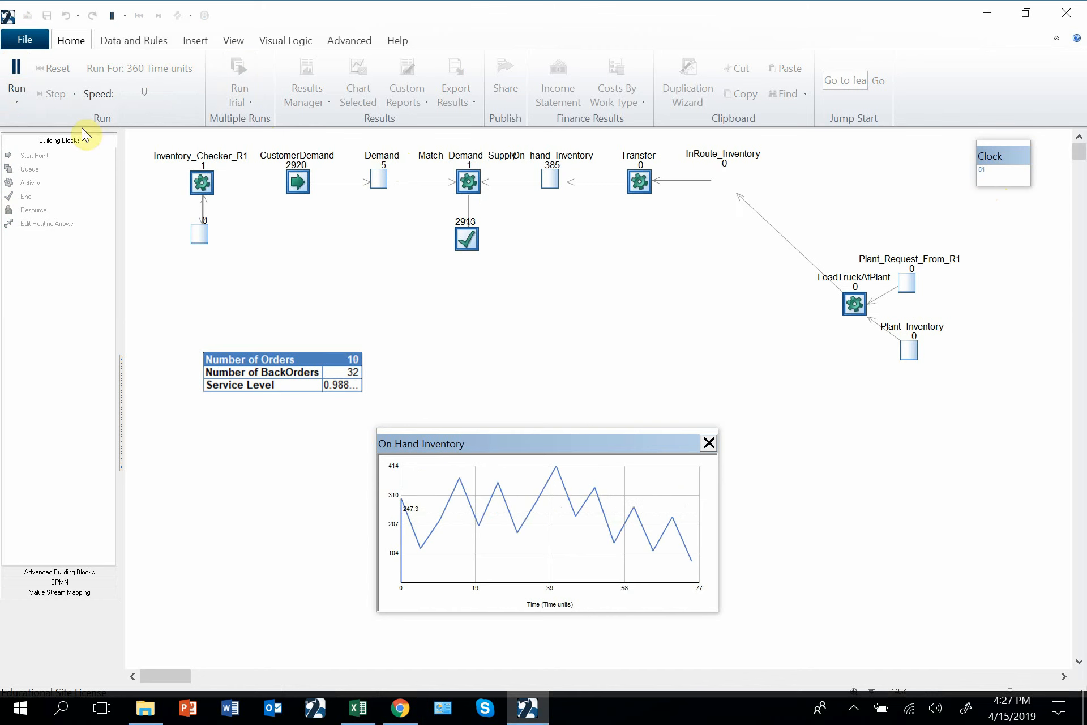
{"action": "left_click", "coordinate": [25, 67]}
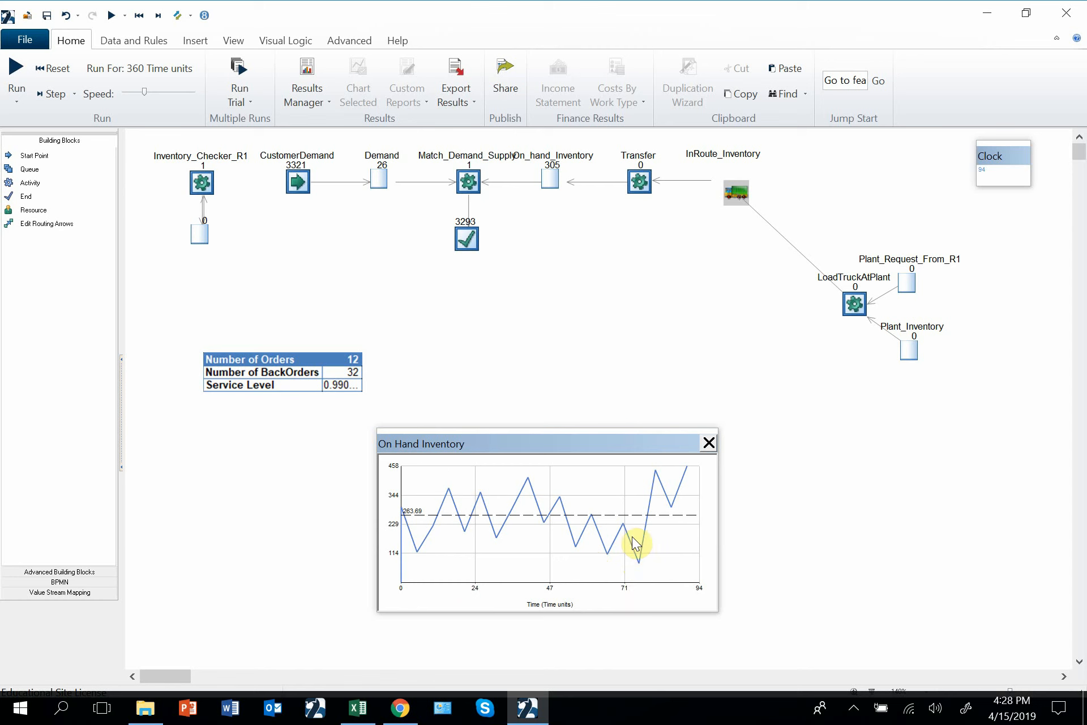
{"action": "left_click", "coordinate": [136, 91]}
{"action": "left_click", "coordinate": [16, 68]}
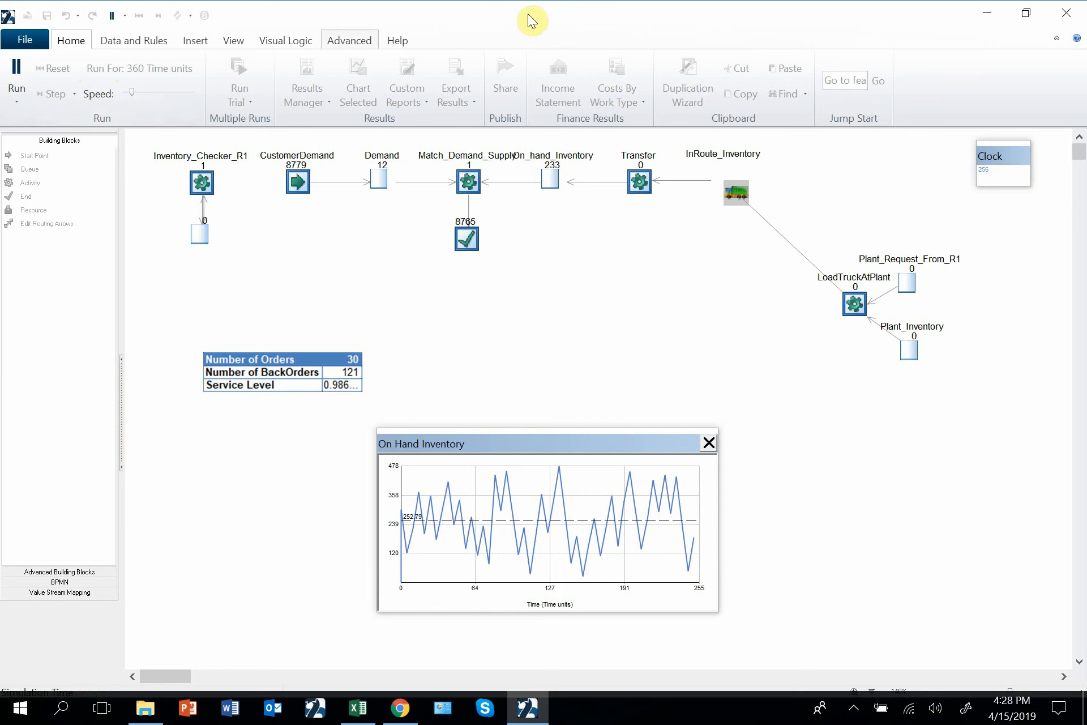
{"action": "left_click_drag", "start_coordinate": [130, 91], "coordinate": [175, 91]}
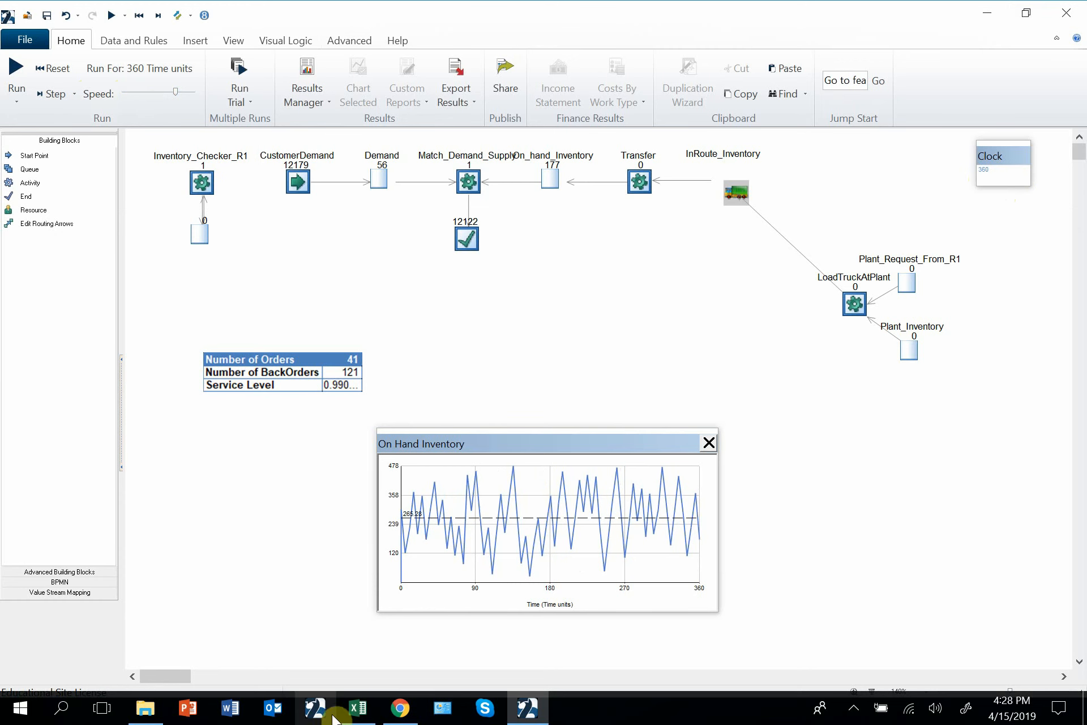
Check the R1 service level and R1 average inventory level in the Excel workbook, and return to the SIMUL8 model for comparison.
{"action": "left_click", "coordinate": [358, 707]}
{"action": "left_click", "coordinate": [854, 128]}
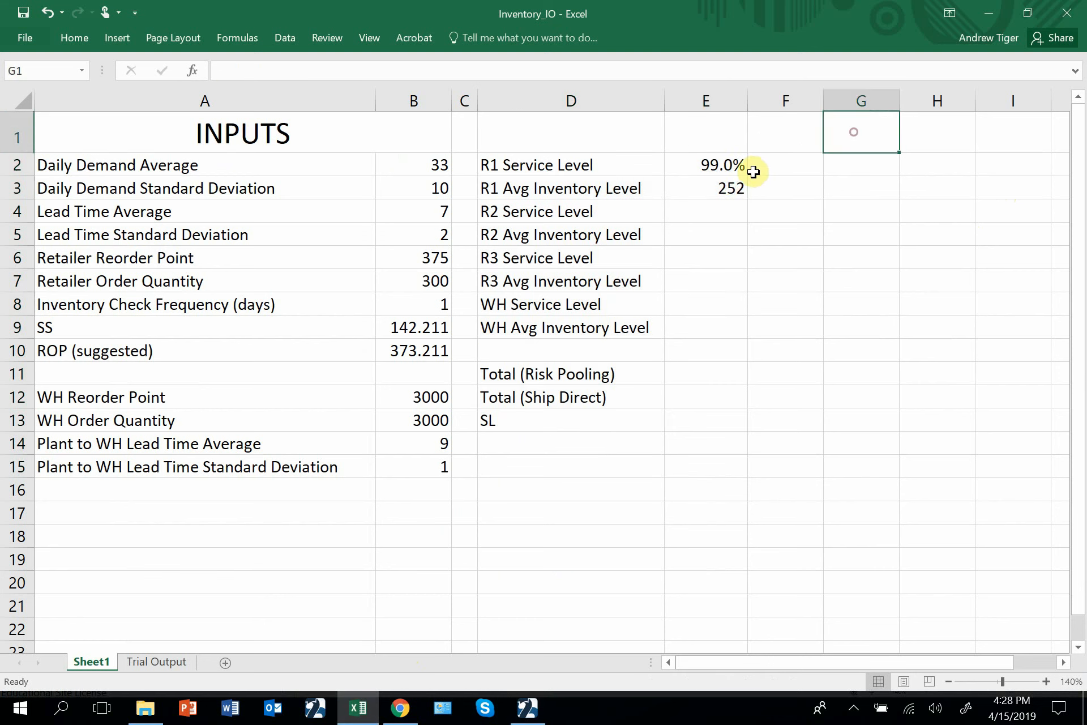
{"action": "left_click", "coordinate": [739, 164]}
{"action": "left_click", "coordinate": [719, 184]}
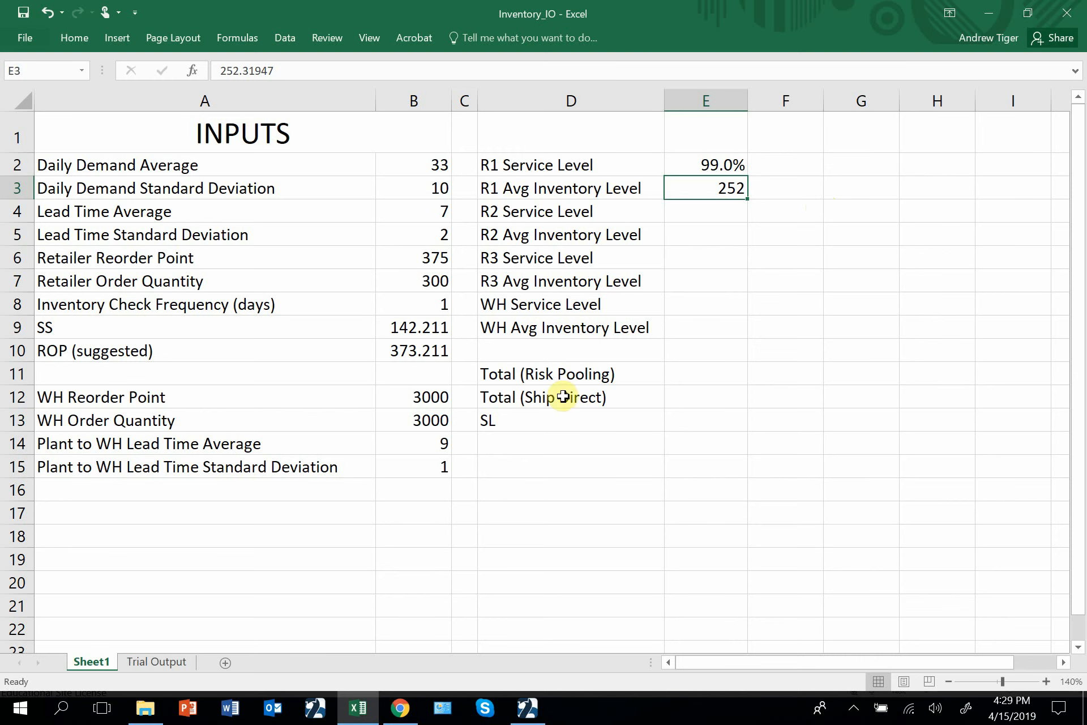
{"action": "left_click", "coordinate": [527, 707]}
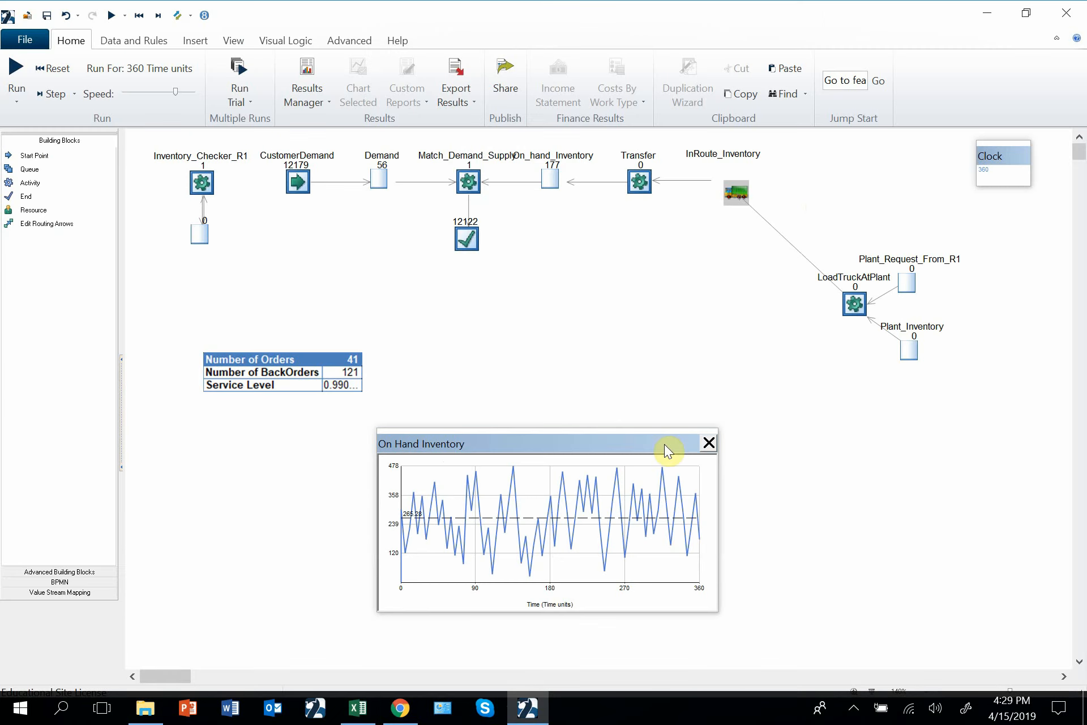
Switch to the Excel workbook and set the Retailer Reorder Point to 250.
{"action": "left_click", "coordinate": [359, 708]}
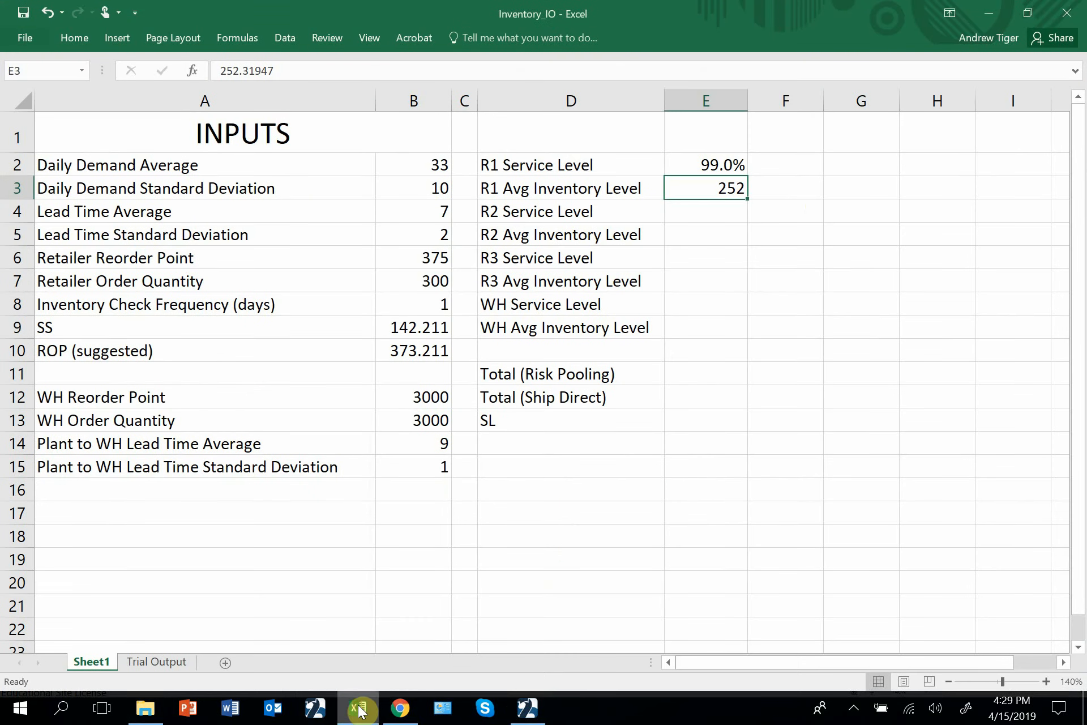
{"action": "left_click", "coordinate": [415, 260]}
{"action": "type", "text": "2"}
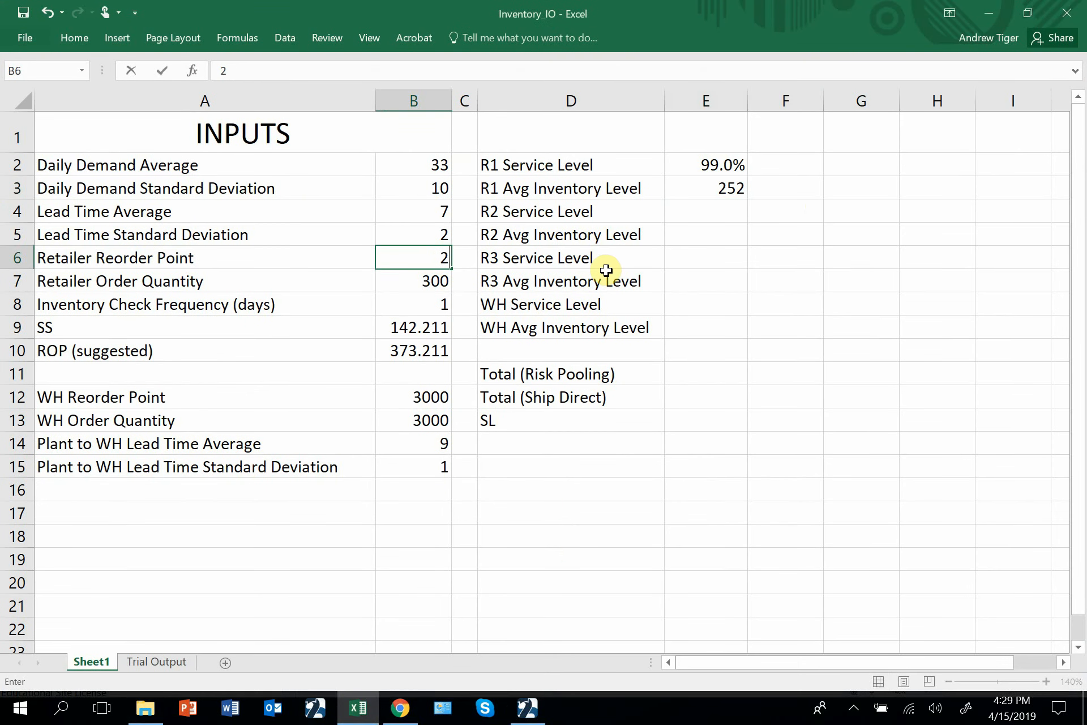
{"action": "type", "text": "50"}
{"action": "key", "text": "Return"}
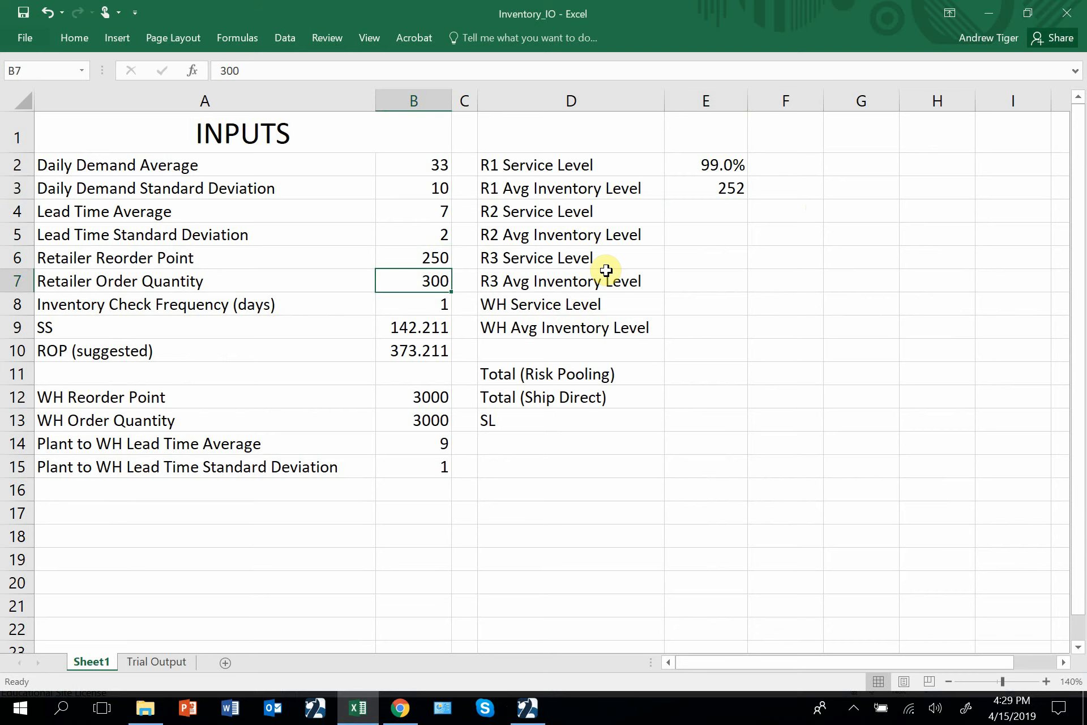
Switch to SIMUL8, reset the simulation and rerun it for 360 time units with the changed reorder point.
{"action": "left_click", "coordinate": [528, 715]}
{"action": "left_click", "coordinate": [138, 15]}
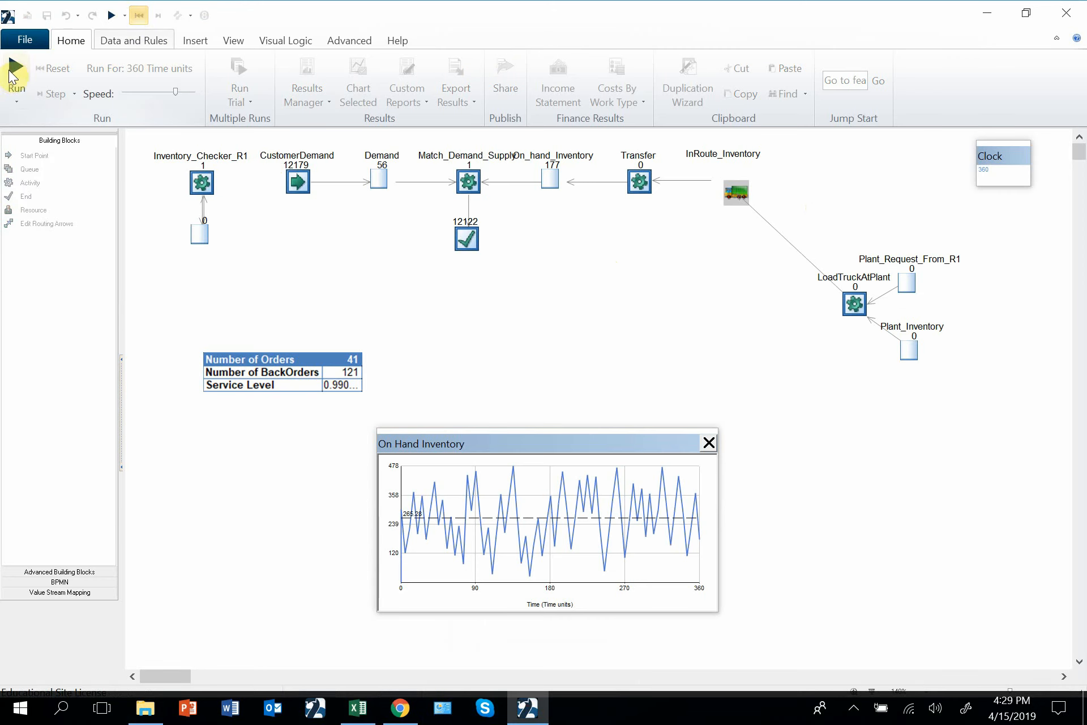
{"action": "left_click", "coordinate": [17, 69]}
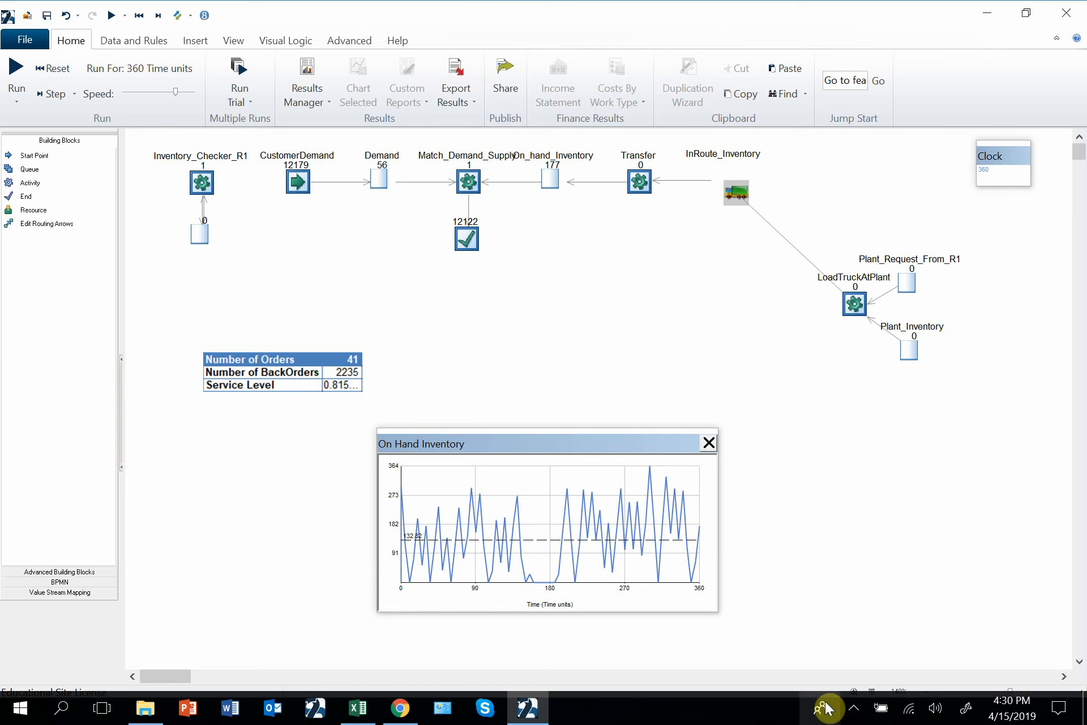
{"action": "left_click", "coordinate": [853, 707]}
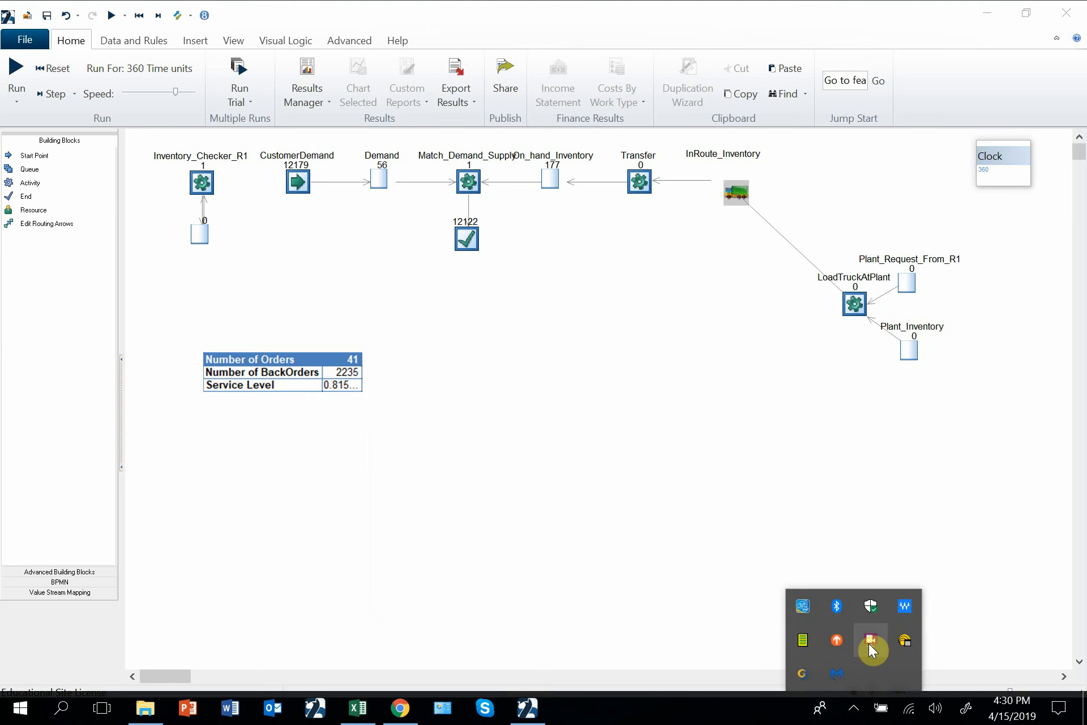